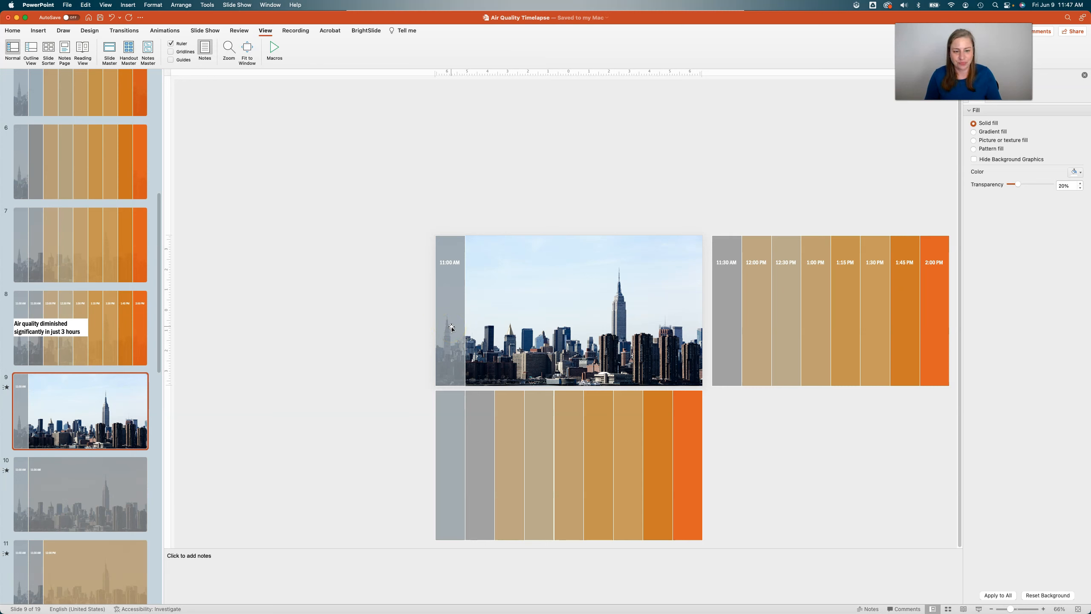
Duplicate slide 9 and, on the copy, stretch the 11:30 AM grey panel across the photo to meet the 11:00 AM panel
right_click(125, 401)
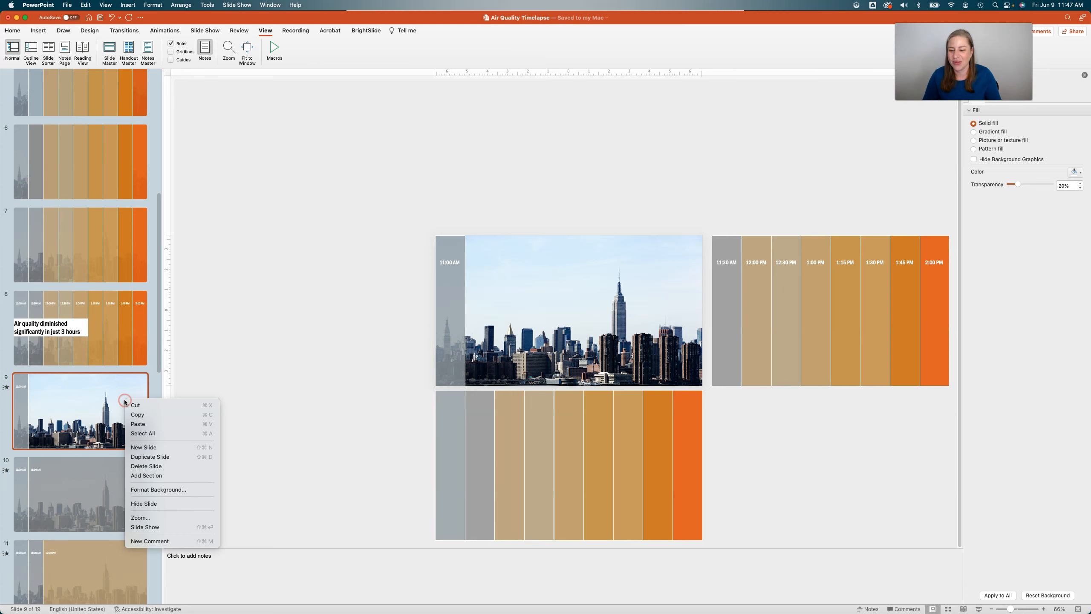
click(149, 456)
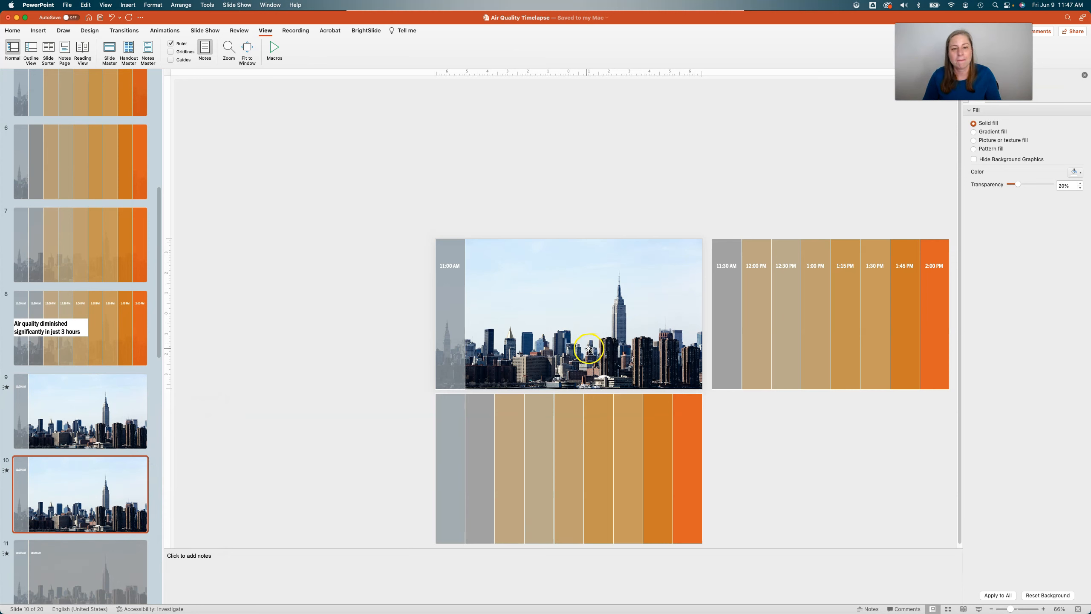
click(725, 330)
click(713, 315)
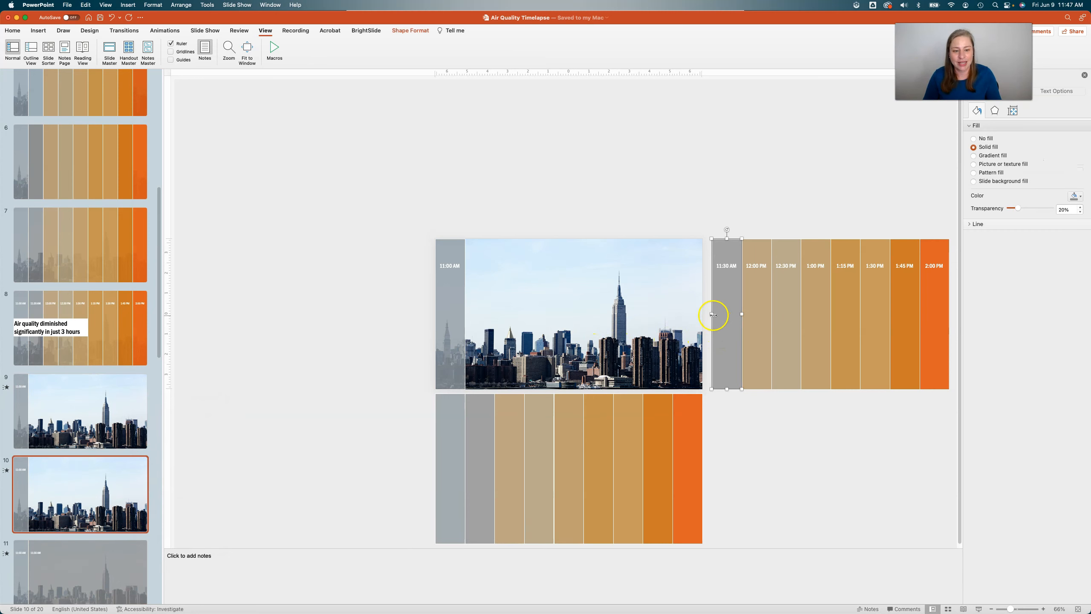
drag(712, 314, 465, 324)
Move the 11:30 AM label onto the slide, beside the 11:00 AM label at the start of its grey panel
click(723, 266)
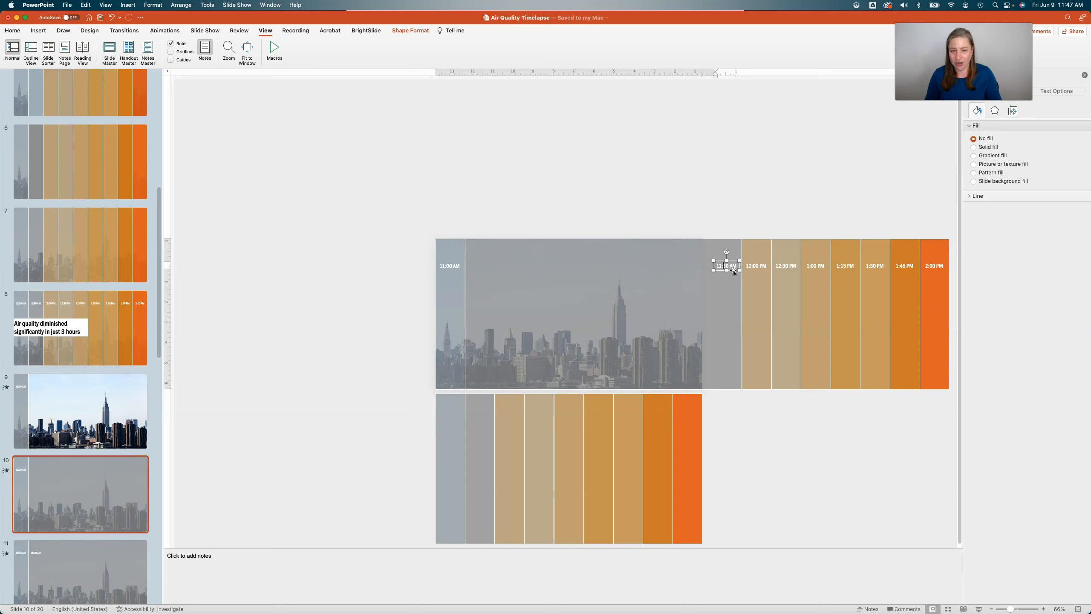
click(733, 270)
drag(734, 270, 486, 276)
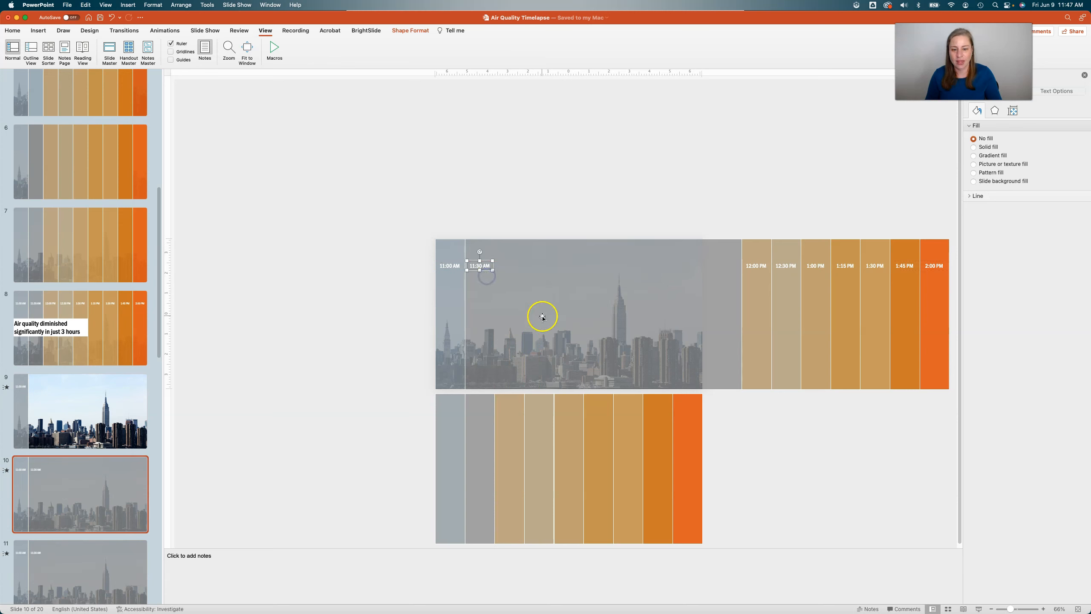
click(341, 346)
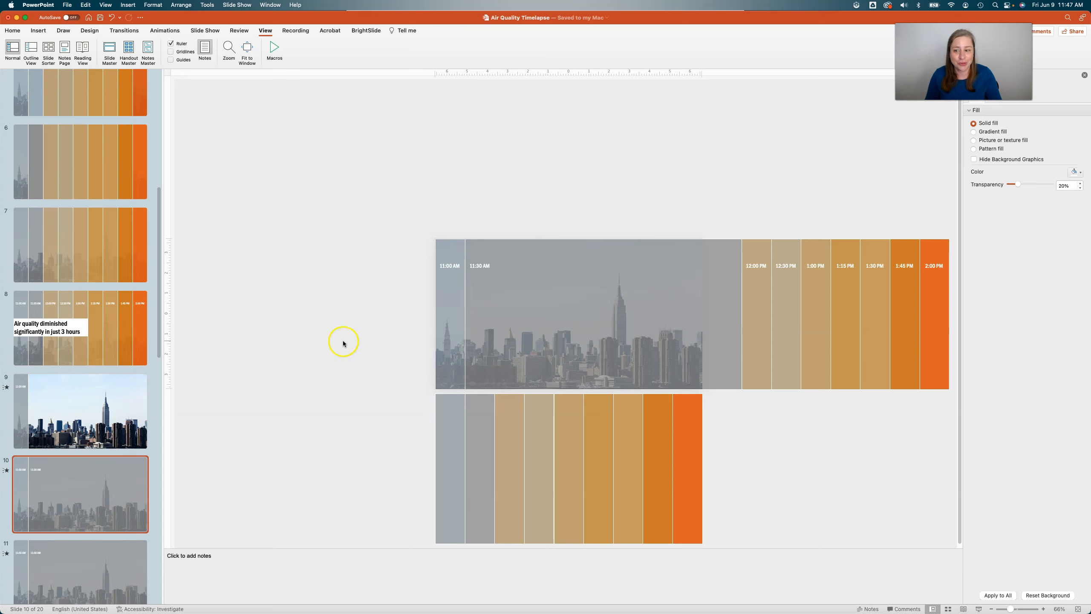
Duplicate slide 10 and, on the copy, narrow the 11:30 AM grey panel to a single column beside the 11:00 AM column
right_click(91, 465)
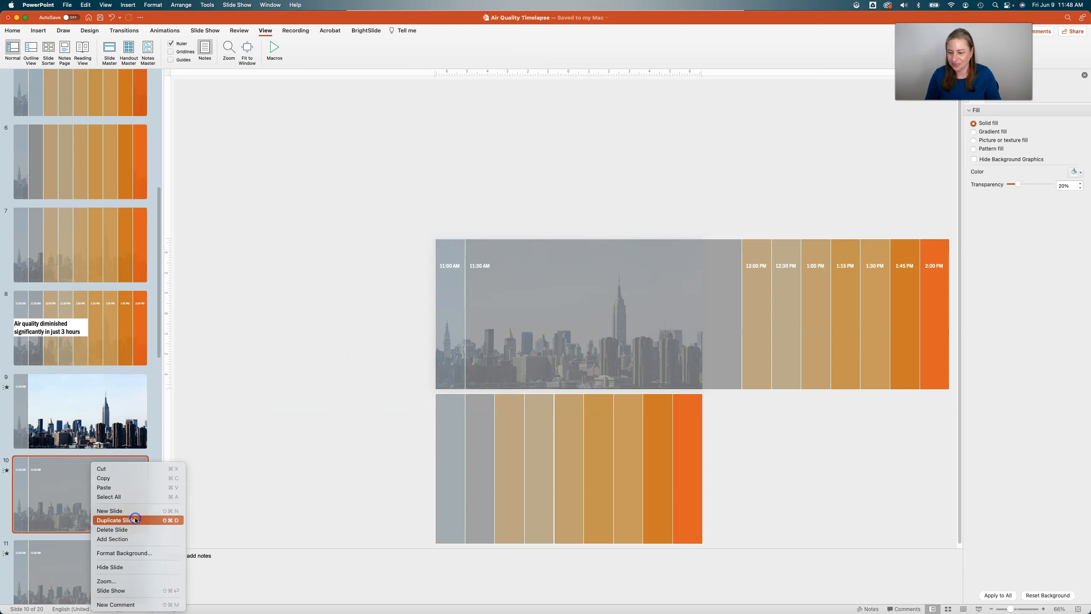
click(135, 519)
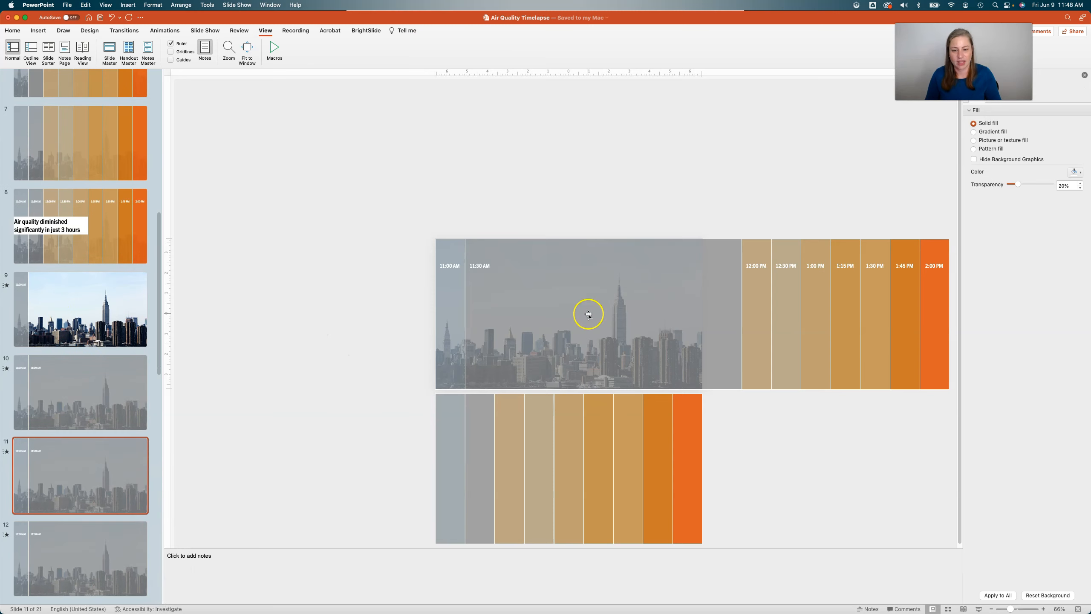
click(740, 312)
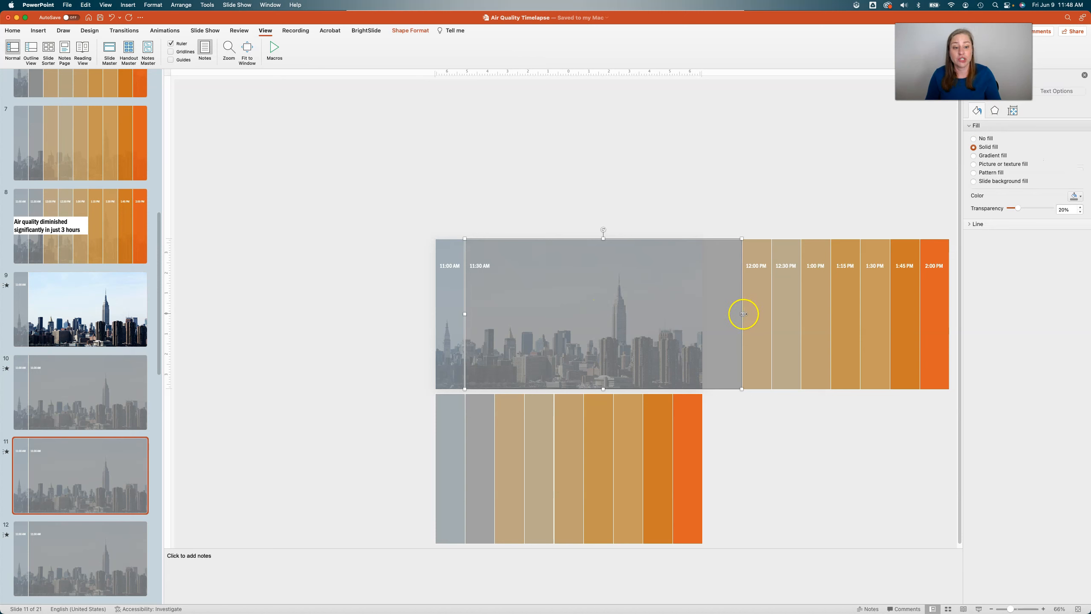
drag(743, 314, 496, 334)
Stretch the 12:00 PM tan panel across the photo to the 11:30 AM column and move its time label to the panel's start
click(743, 314)
drag(742, 314, 493, 316)
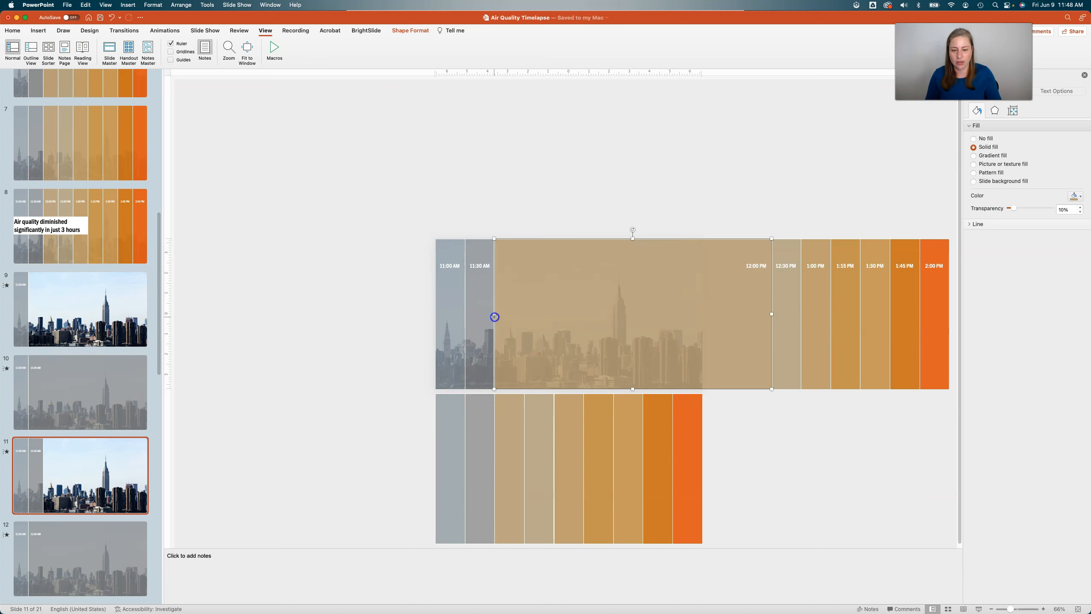
drag(756, 264, 517, 268)
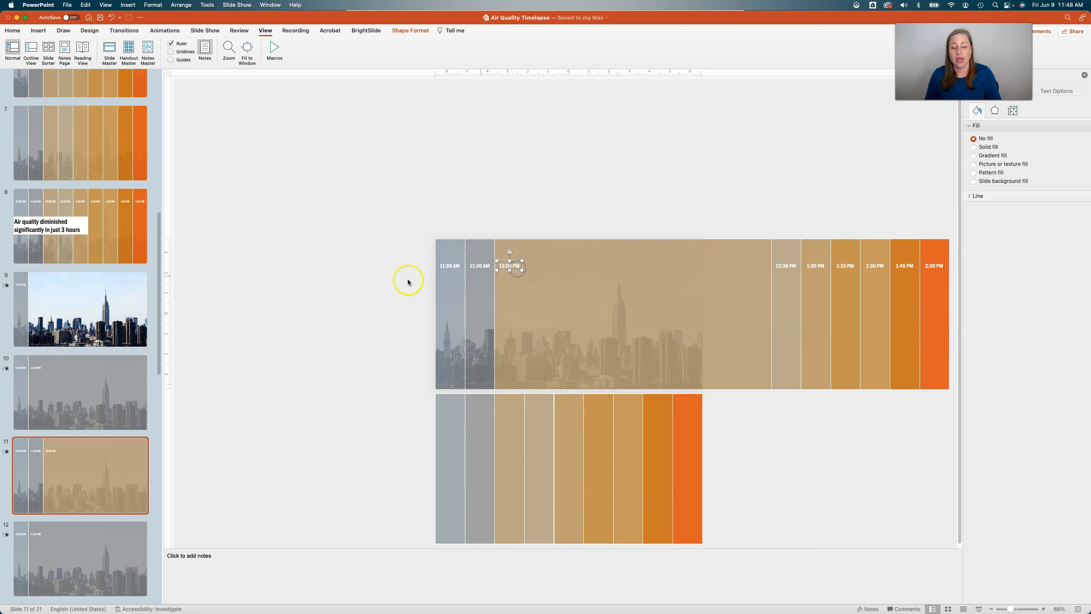
click(370, 282)
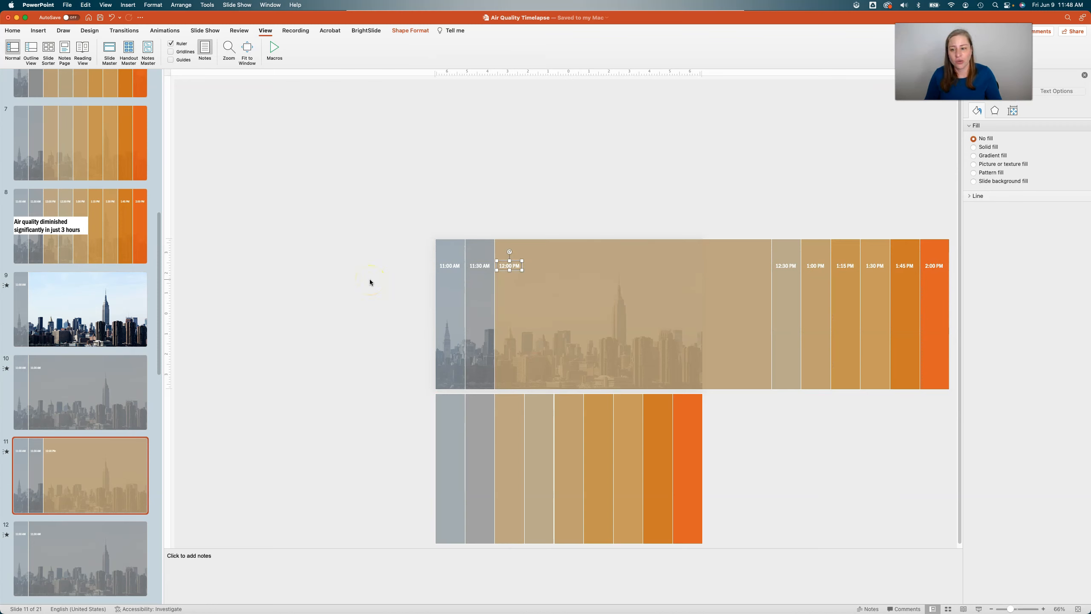
Review slides 11 to 19 in sequence to check how each later time panel extends over the skyline
scroll(94, 387, down, 5)
scroll(97, 396, down, 5)
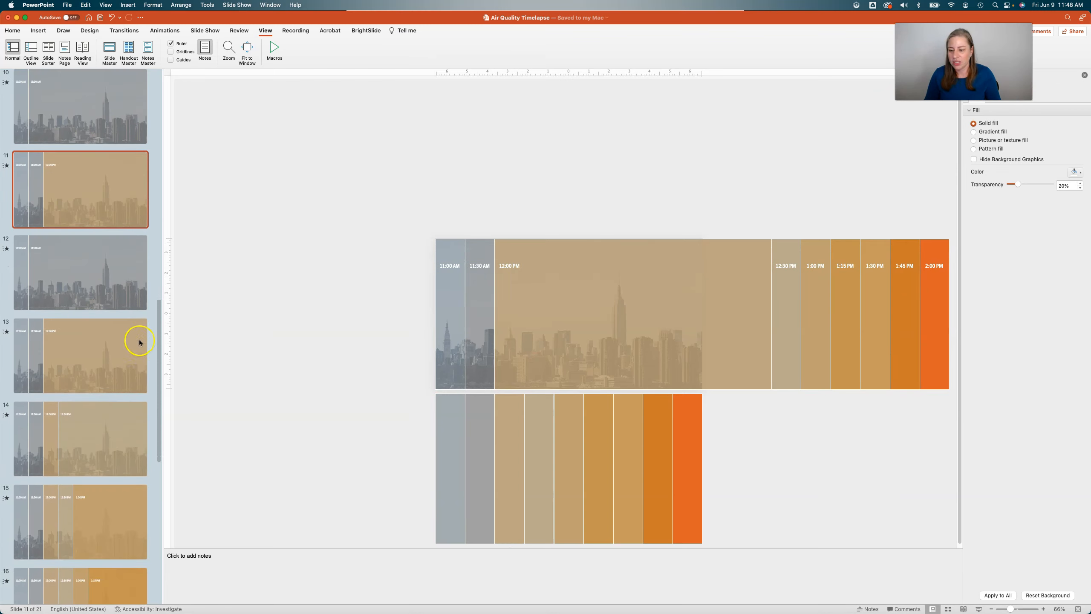
click(122, 176)
click(121, 236)
click(114, 302)
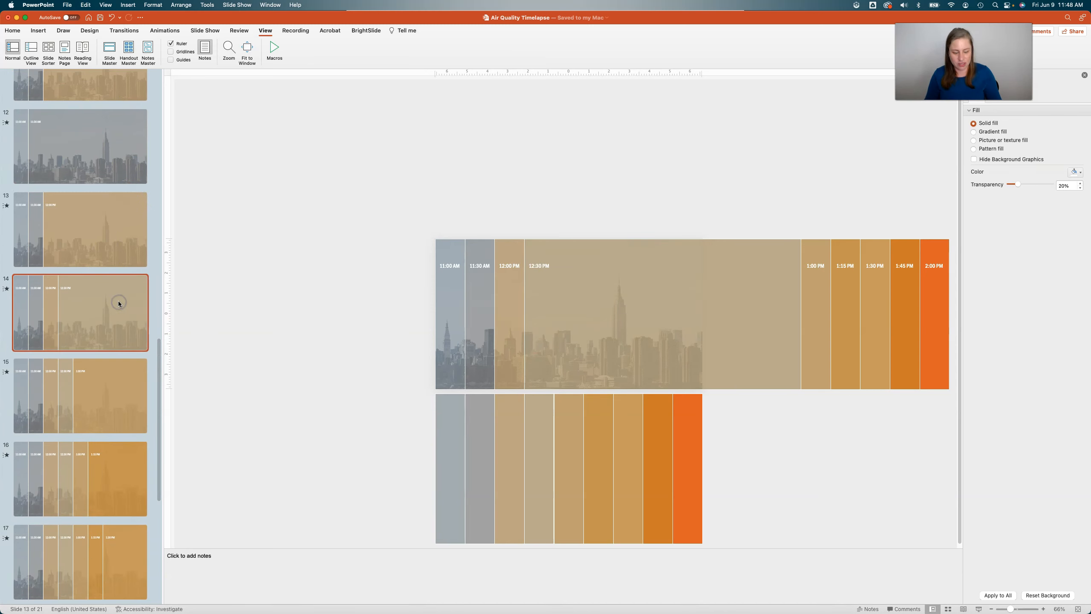
key(Down)
key(Down)
key(Down)
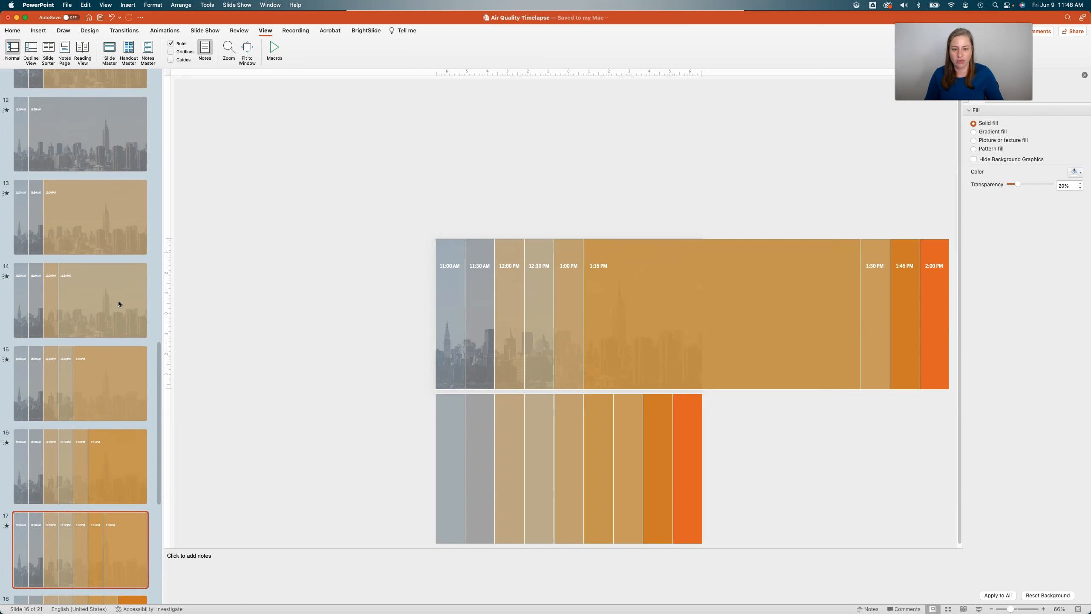
key(Down)
key(Down)
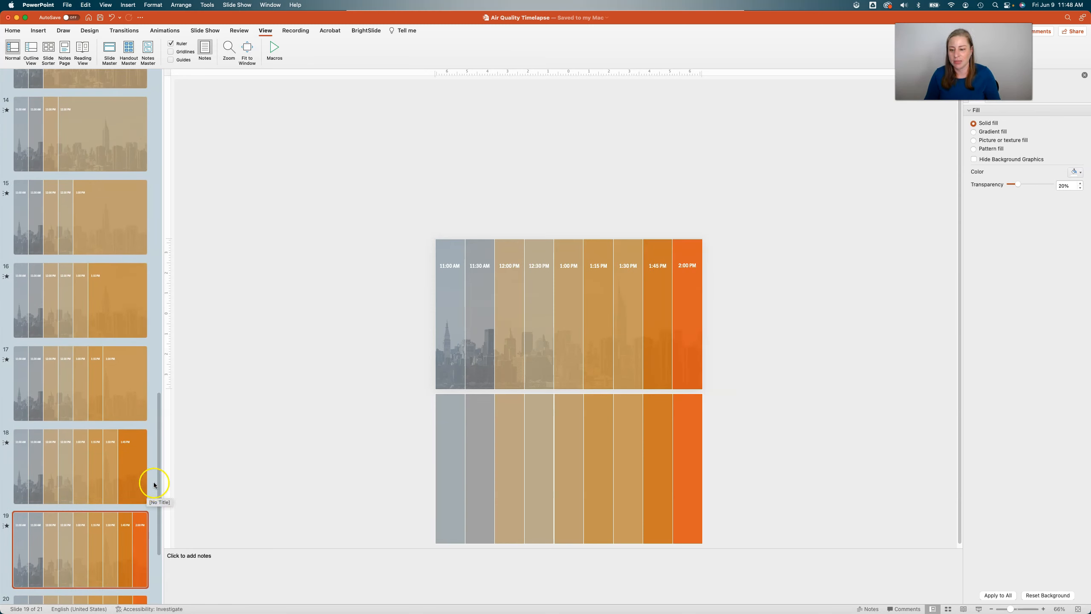
Go back to slide 9 and compare the panel layouts on slides 9 to 12
drag(157, 475, 160, 329)
click(134, 229)
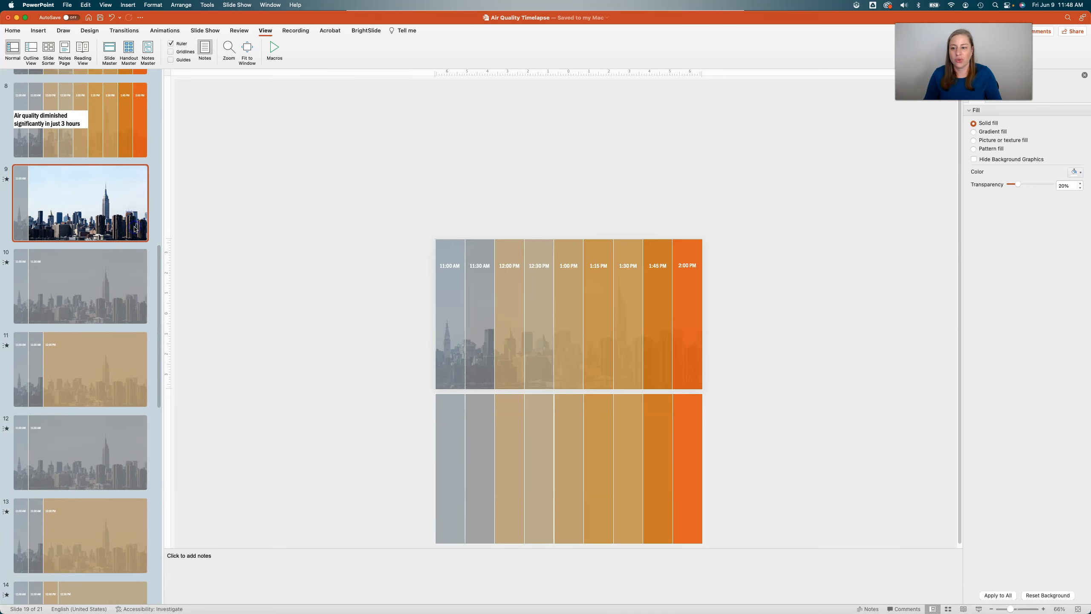
click(135, 283)
click(125, 351)
click(124, 424)
click(114, 287)
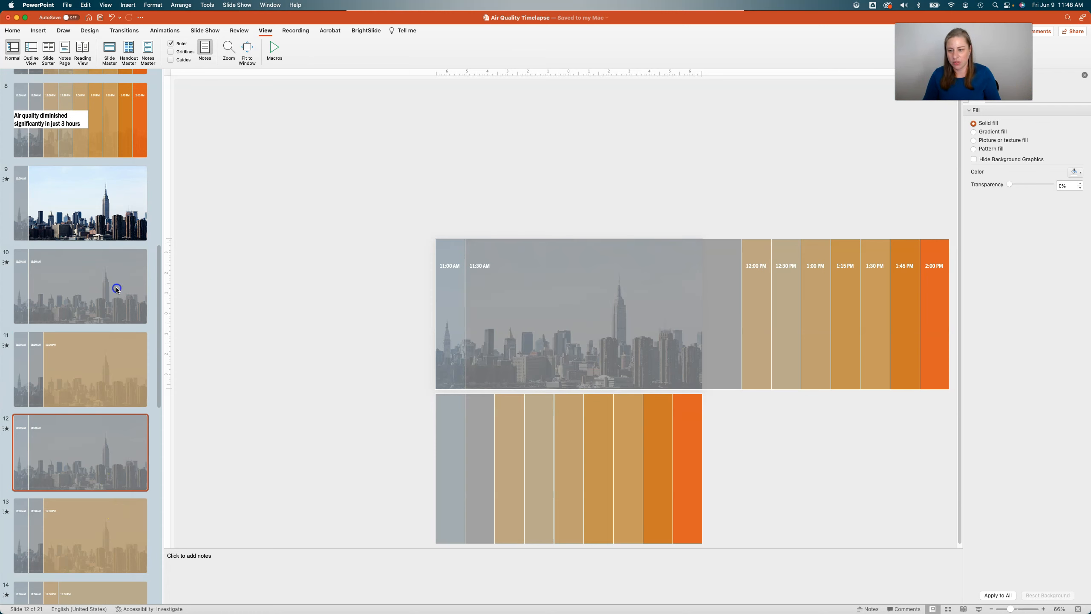
click(116, 201)
click(114, 269)
click(114, 346)
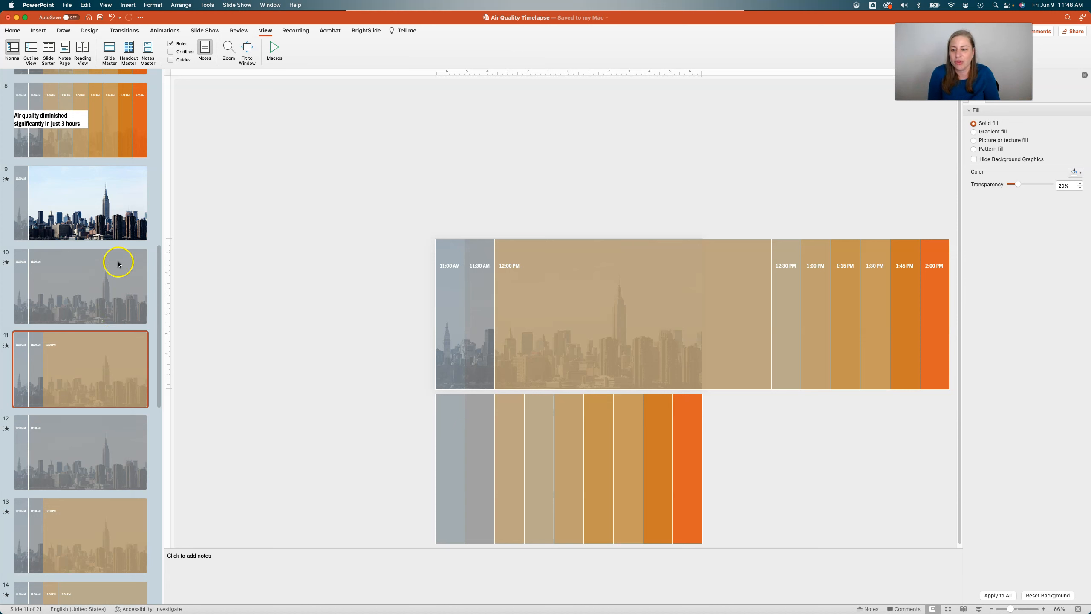
Apply the Morph transition to slides 9, 10 and 11 together
click(122, 226)
shift+click(125, 290)
shift+click(112, 383)
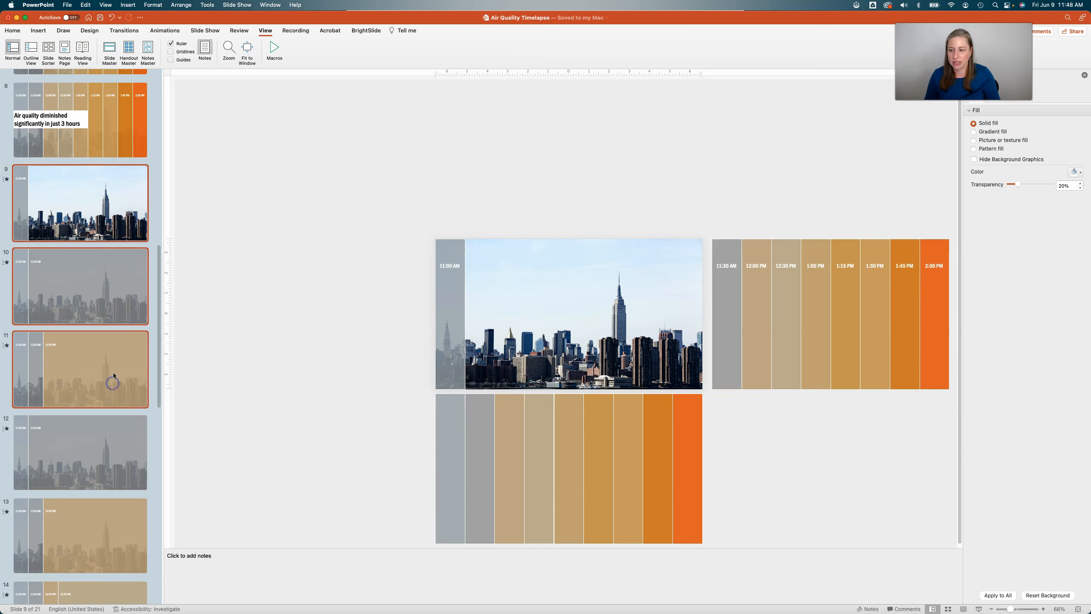
click(124, 31)
click(101, 55)
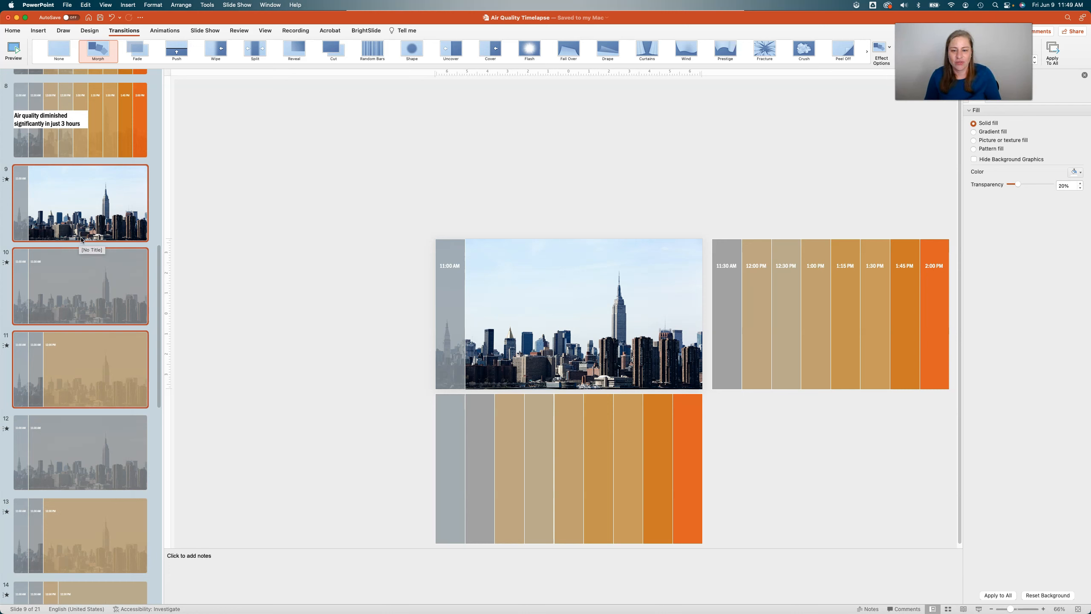
Add a Fly In entrance animation to the 11:30 AM label on slide 10
click(102, 281)
click(478, 266)
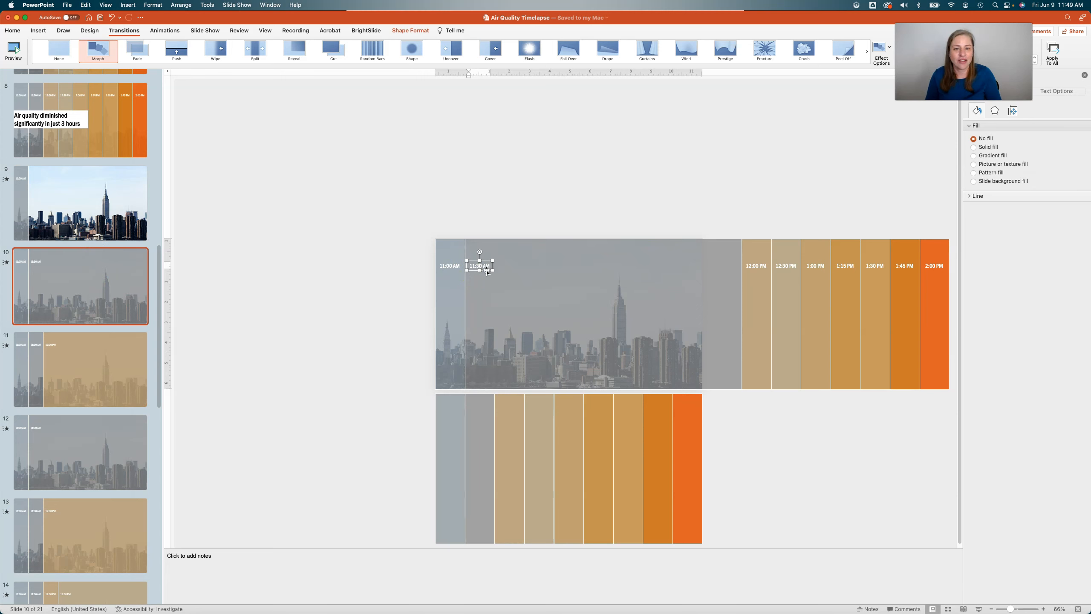
click(174, 31)
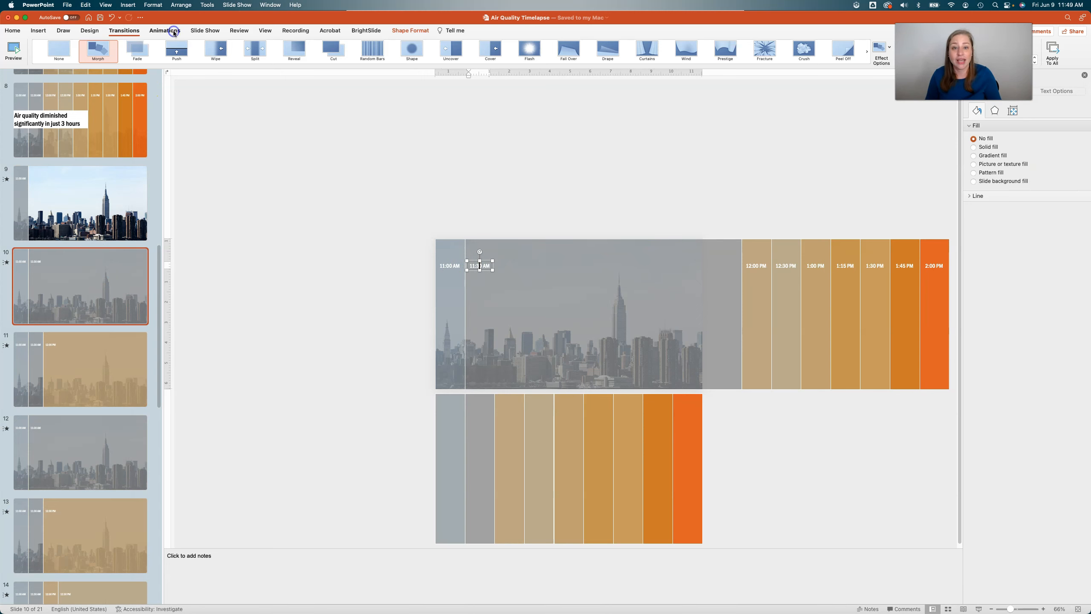
click(168, 53)
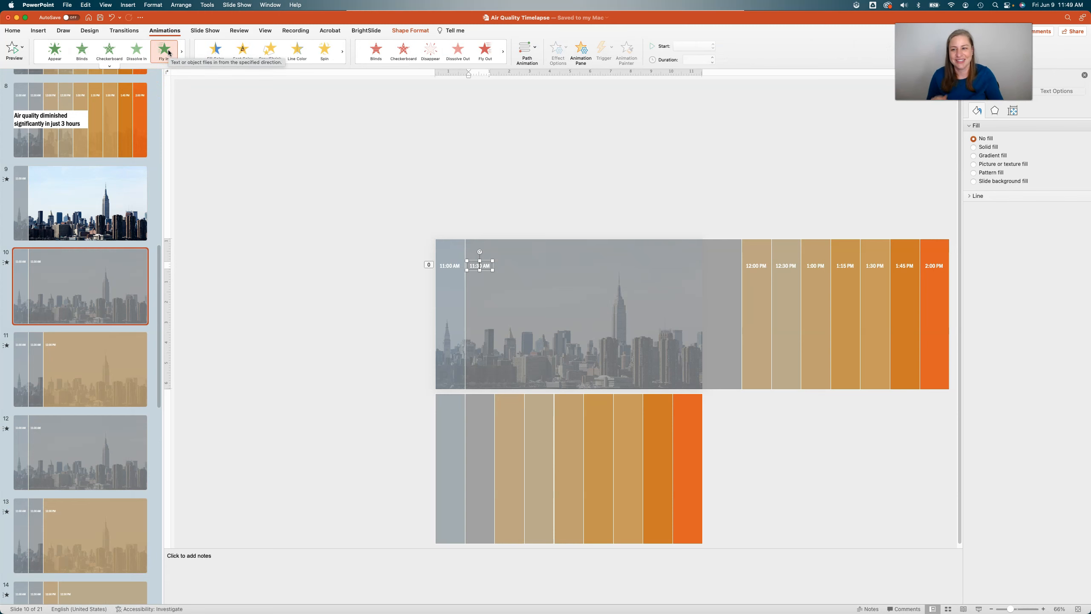
click(168, 53)
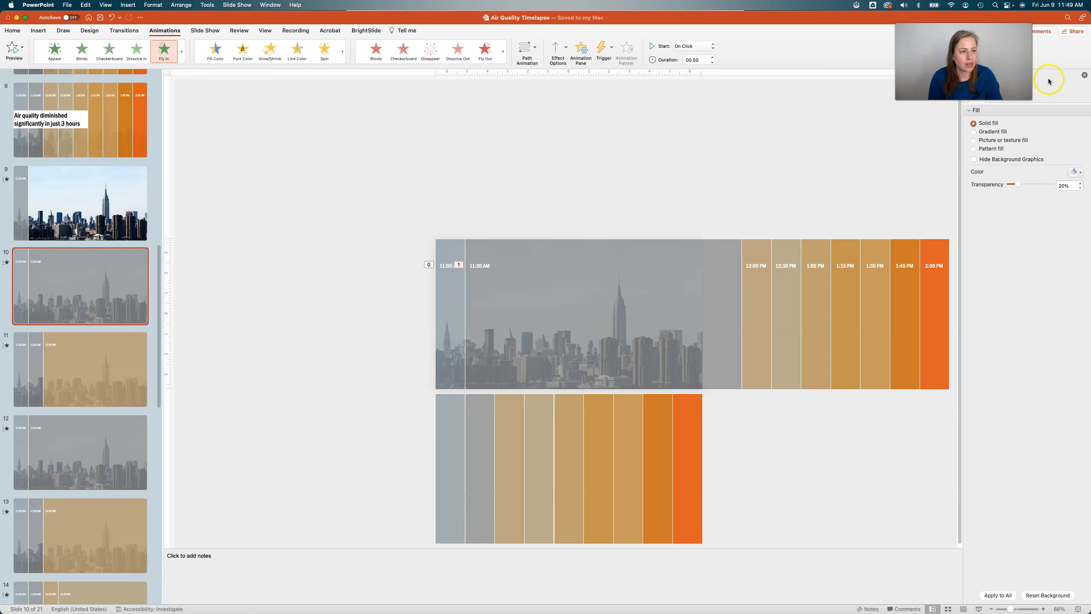
Show slide 10's animation list and delete the 11:00 AM label's animation
click(580, 48)
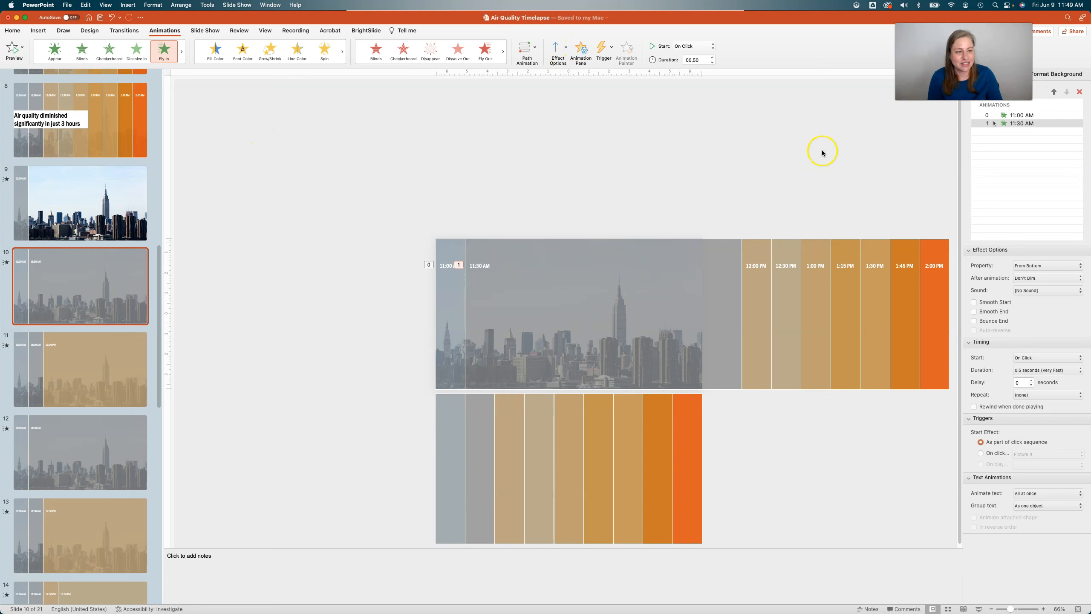
click(1069, 114)
click(1079, 92)
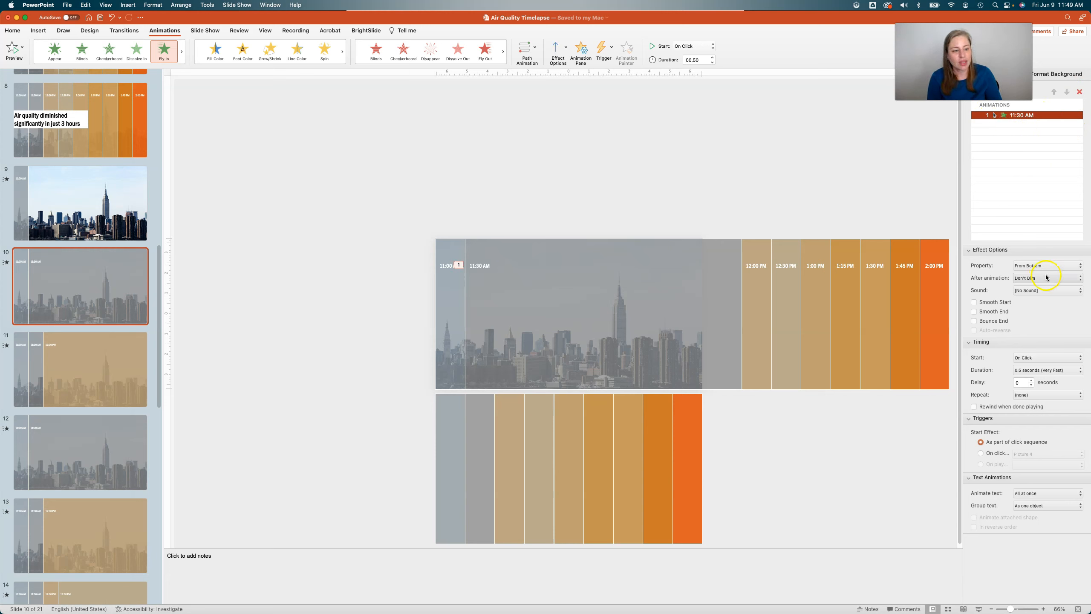
Set the 11:30 AM label's Fly In animation to come From Right and start With Previous
click(1069, 266)
click(1074, 290)
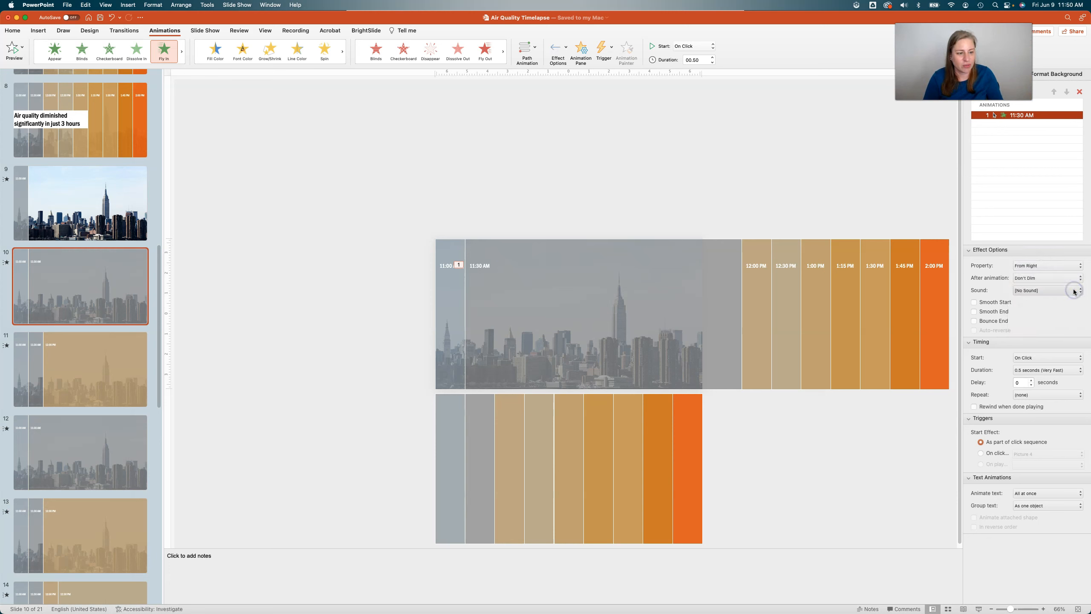
click(1080, 358)
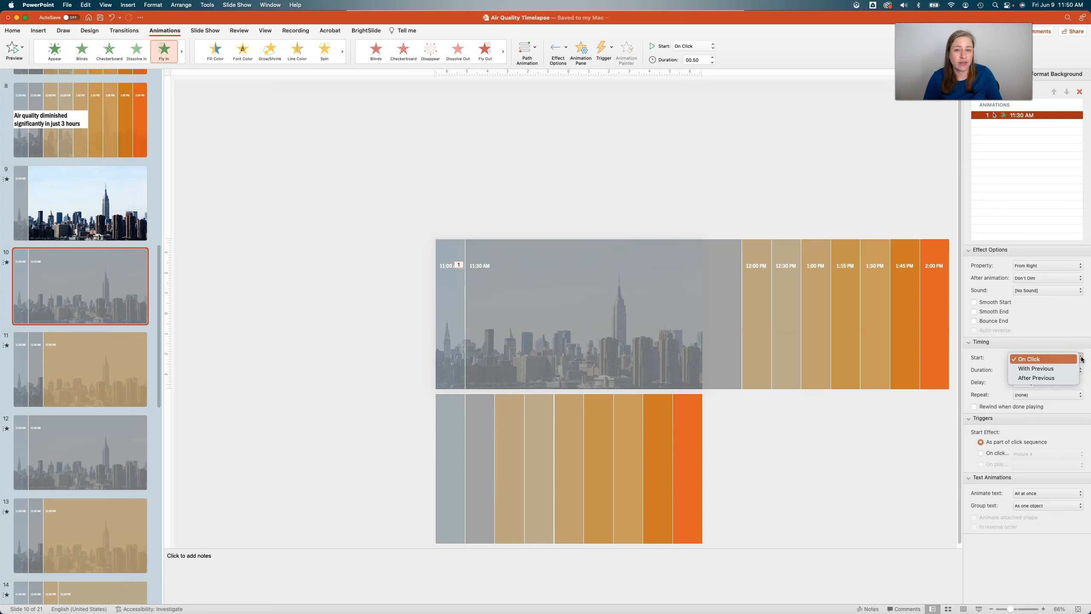
click(1073, 368)
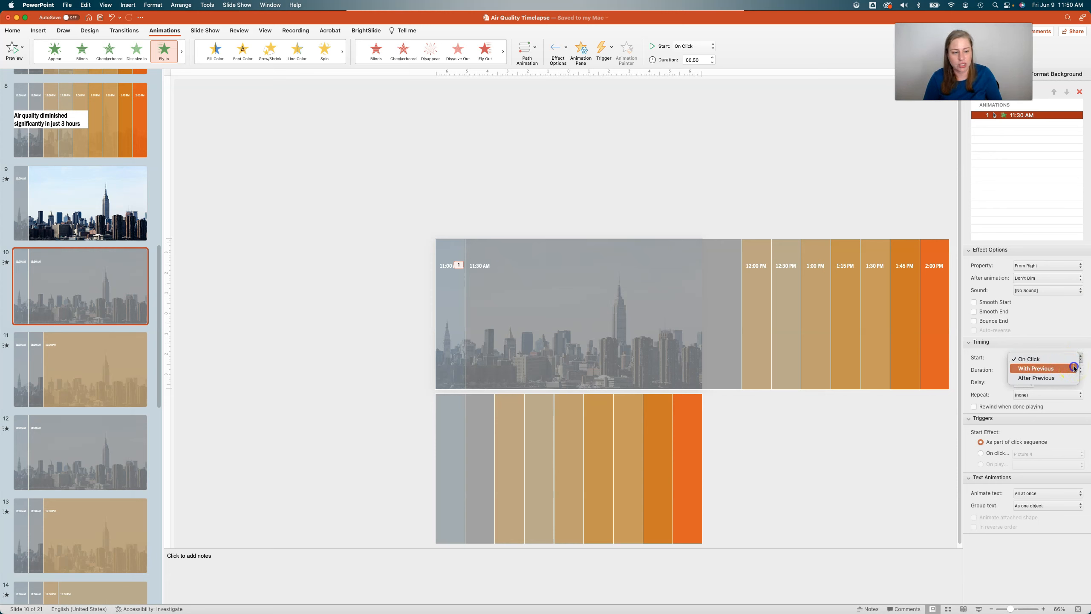
click(1074, 368)
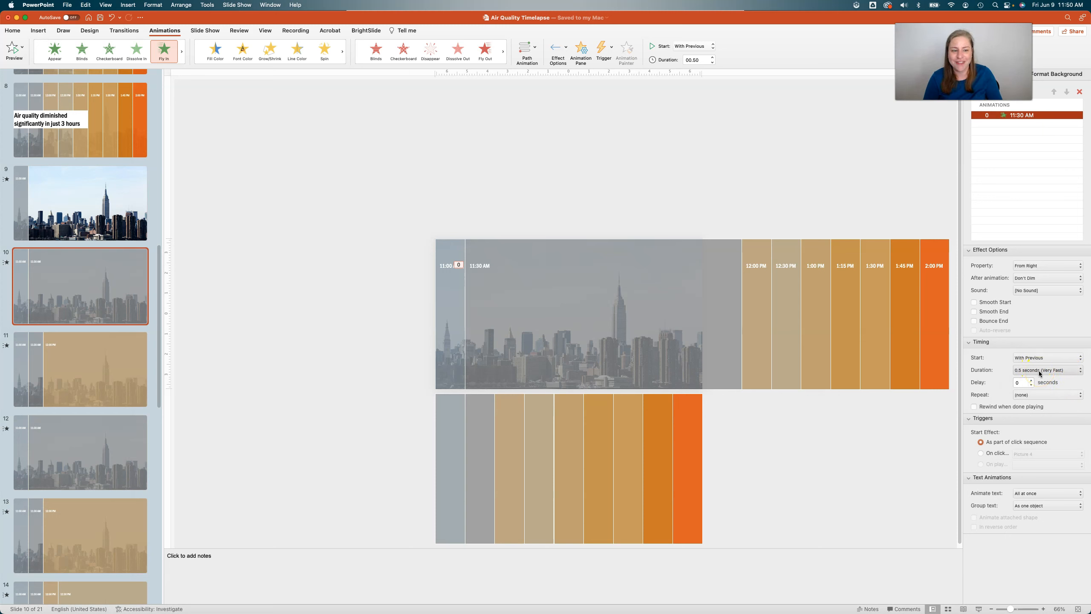
Set the 11:30 AM label's text to animate By letter
click(1035, 495)
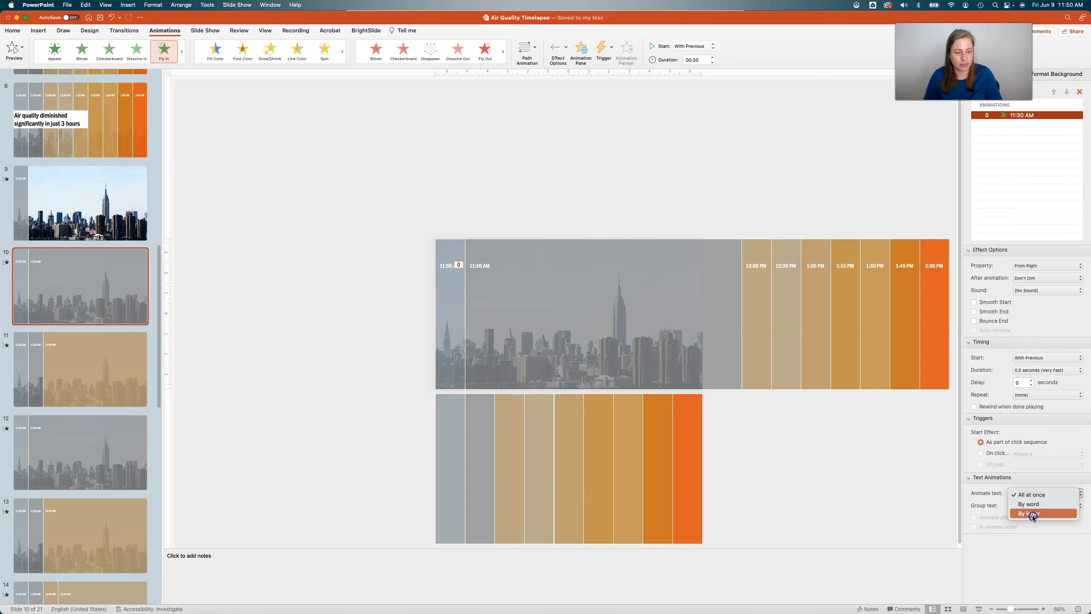
click(1032, 514)
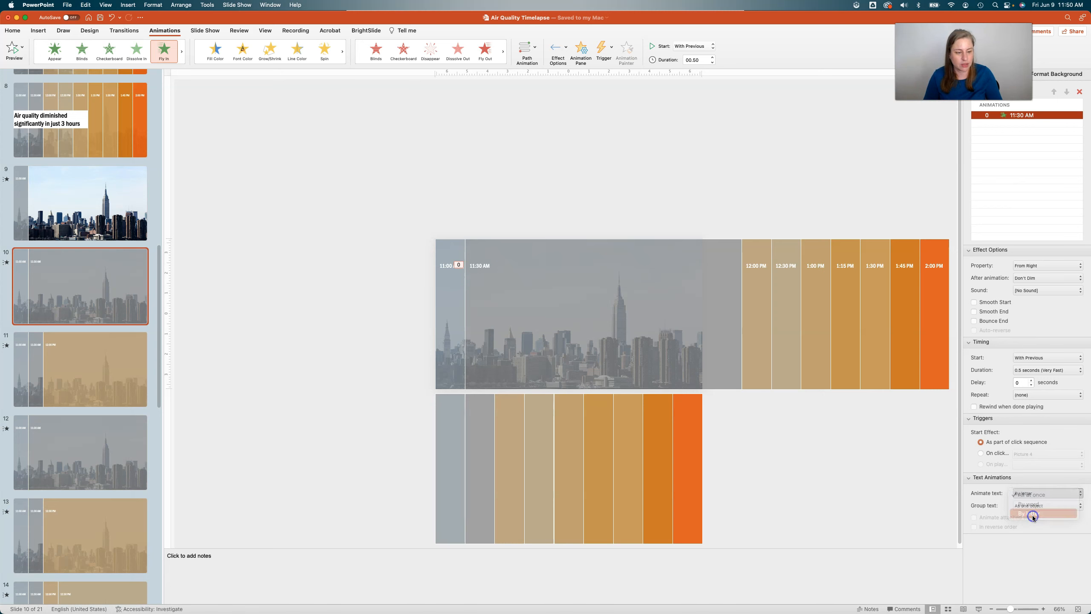
click(773, 472)
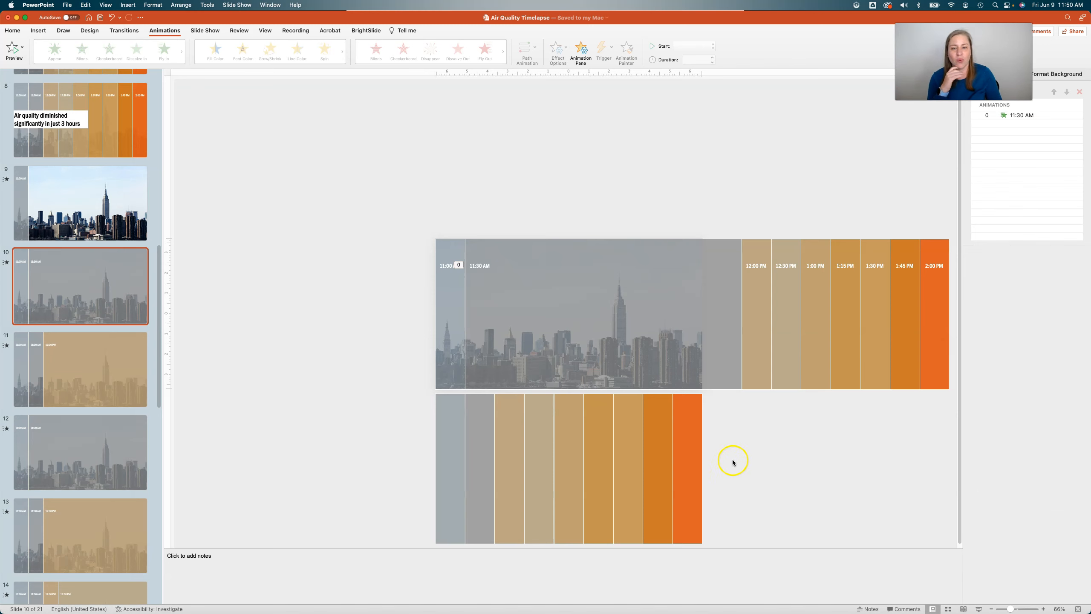
Play the timelapse slide show from slide 12, advancing through each time panel up to 2:00 PM, and exit the show
click(90, 338)
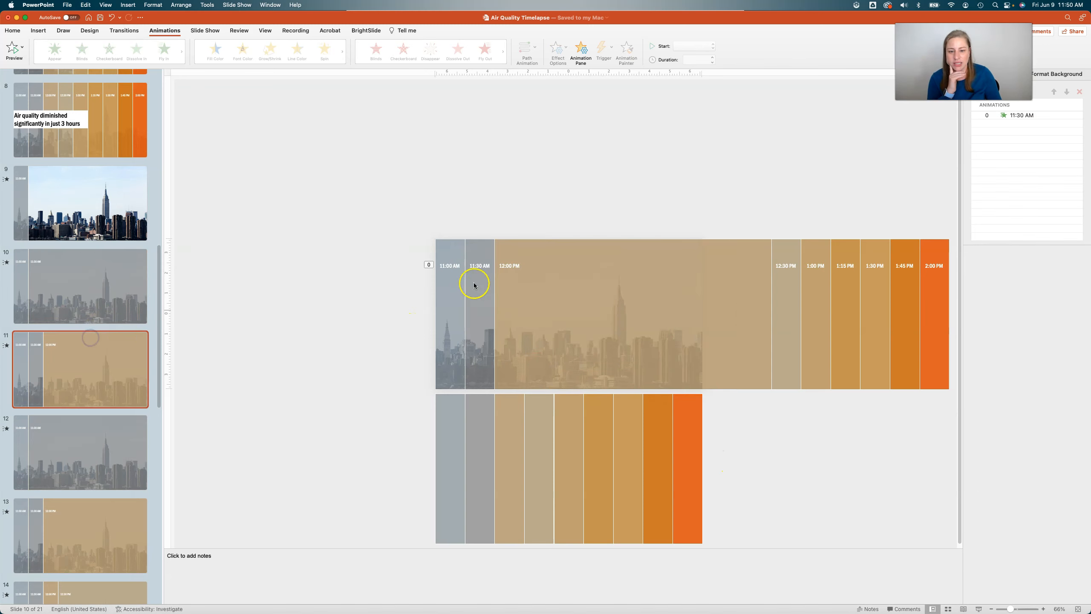
scroll(82, 449, down, 10)
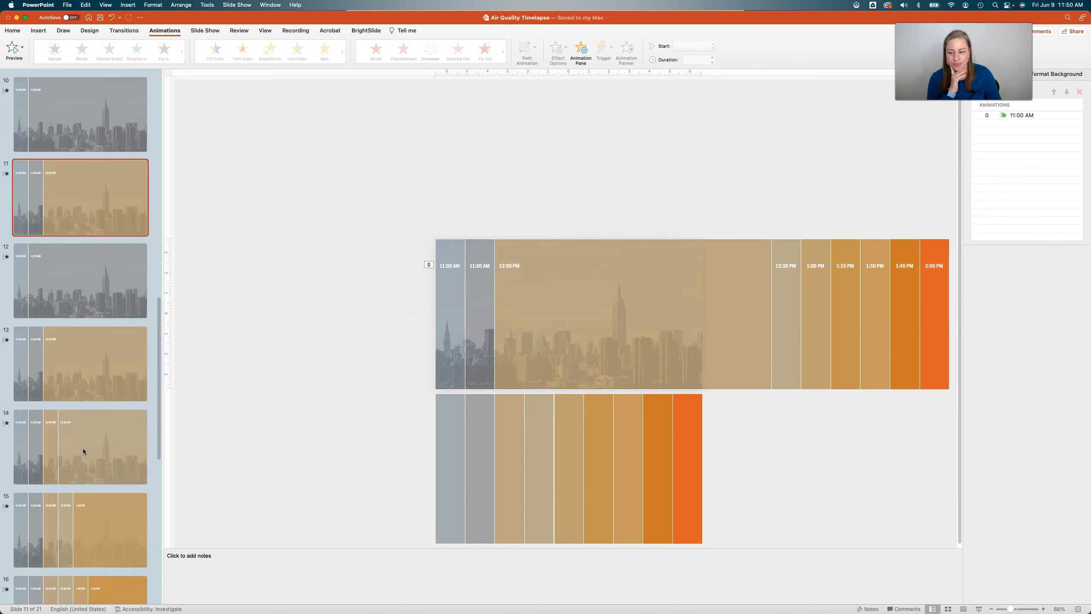
scroll(83, 449, up, 5)
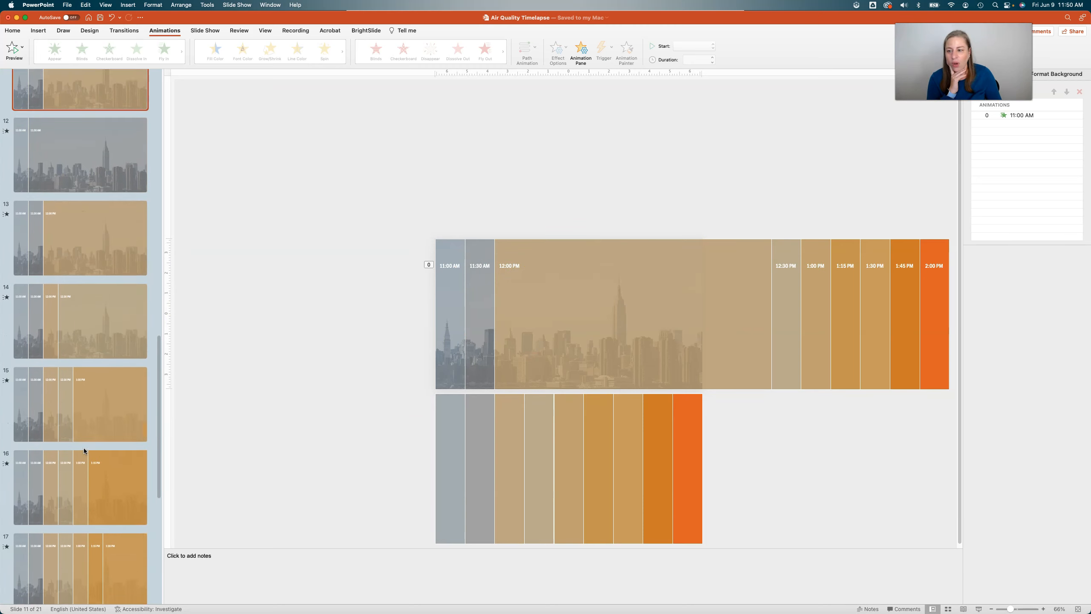
click(107, 263)
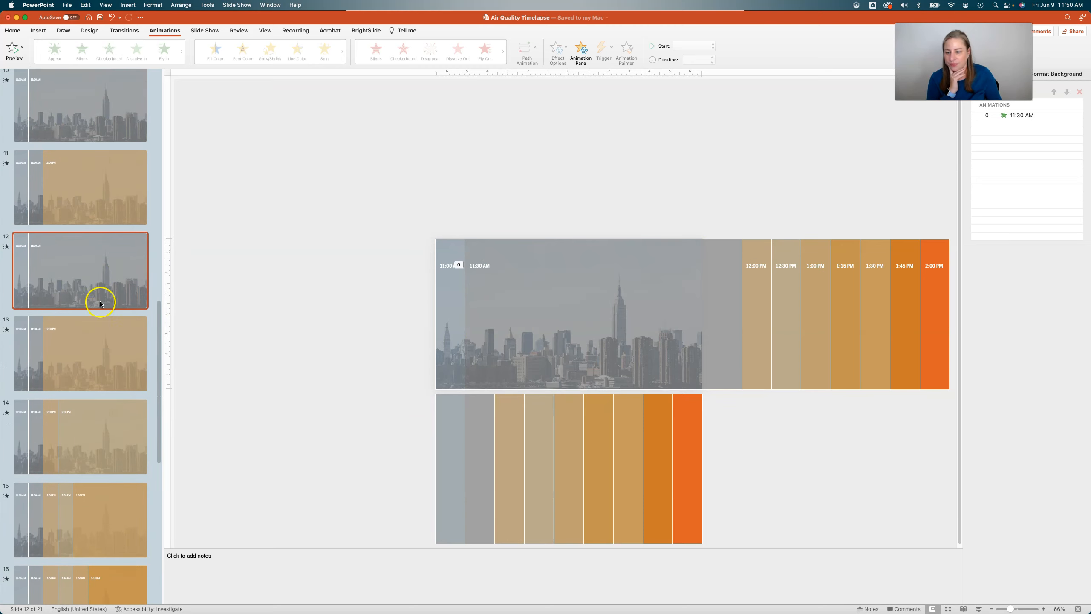
click(205, 31)
click(43, 51)
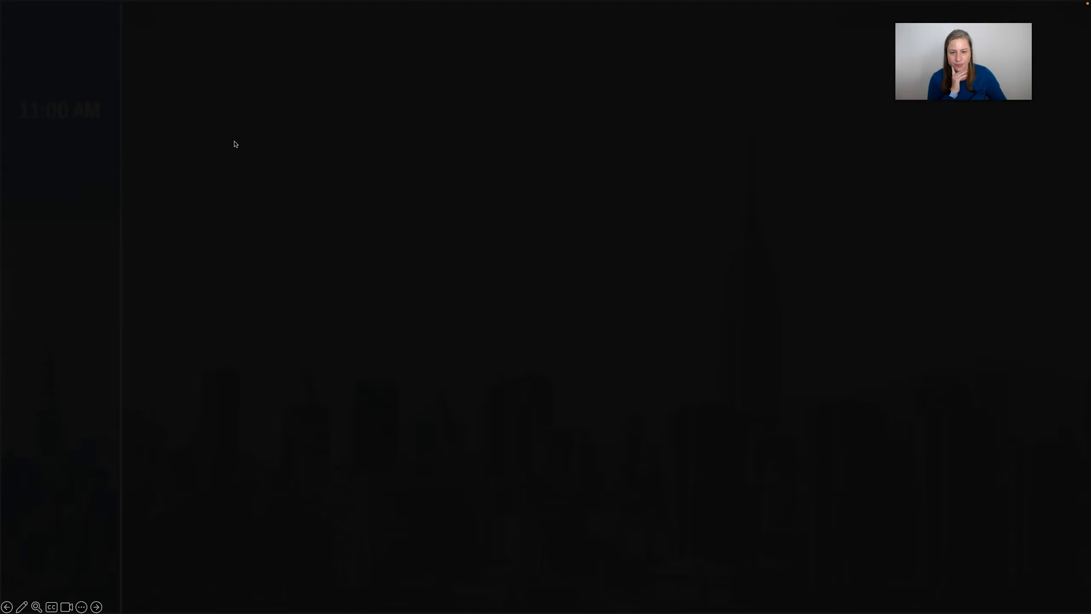
key(Right)
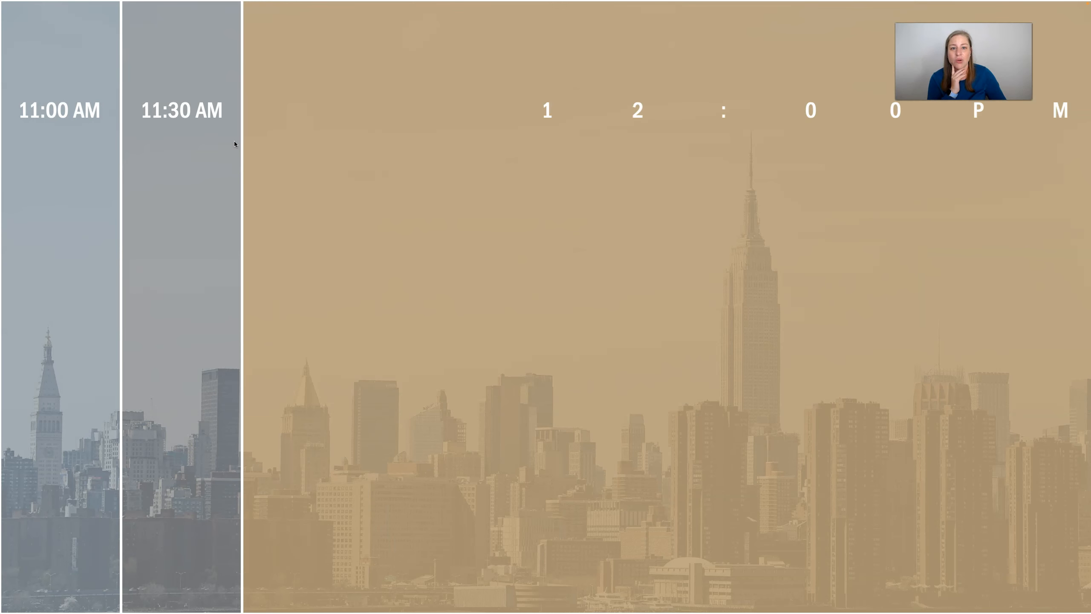
key(Right)
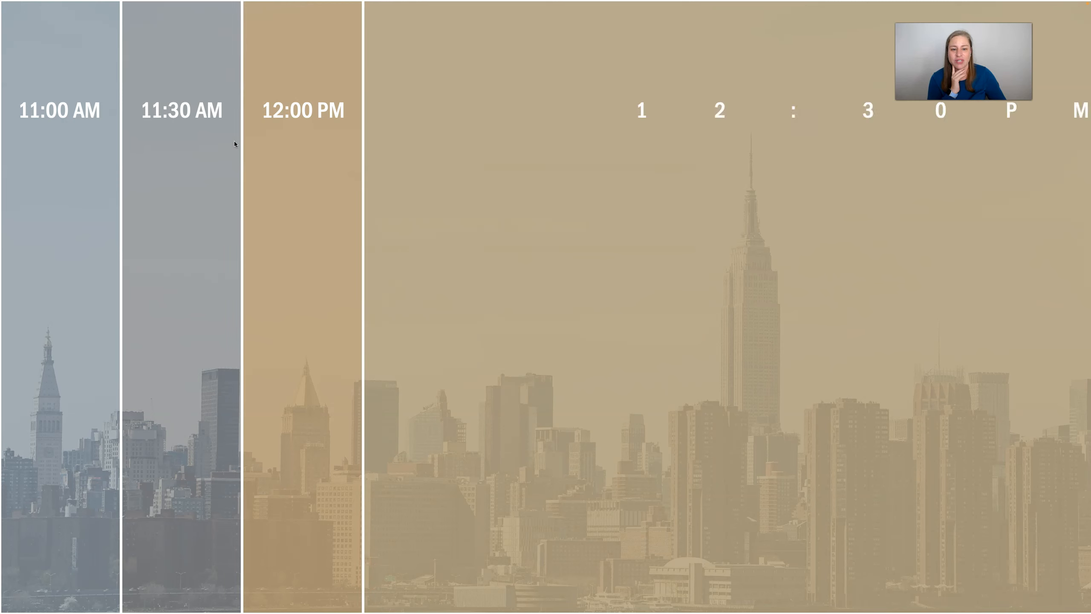
key(Right)
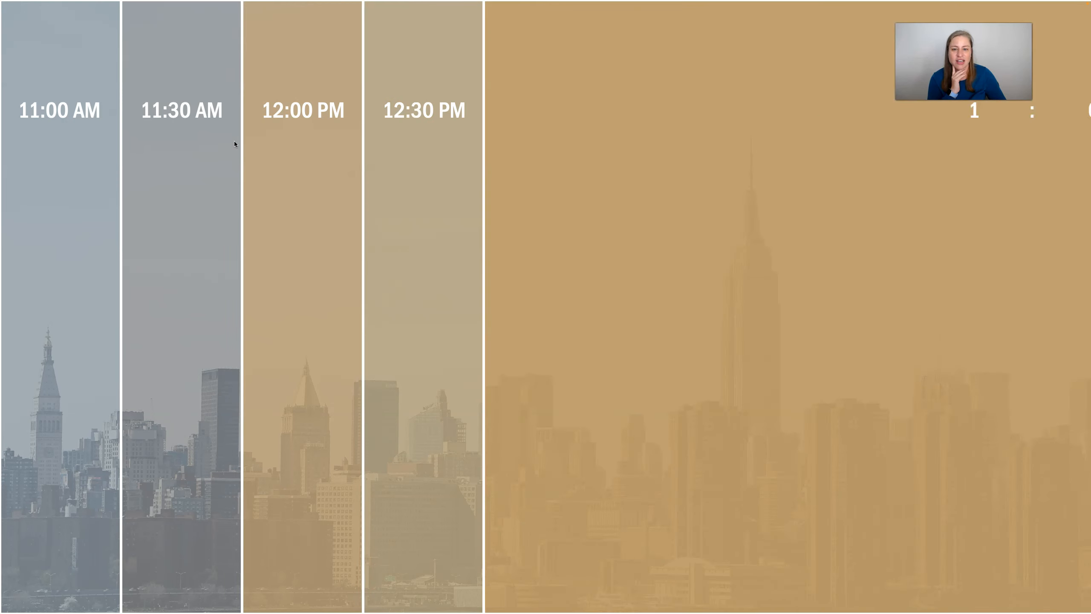
key(Right)
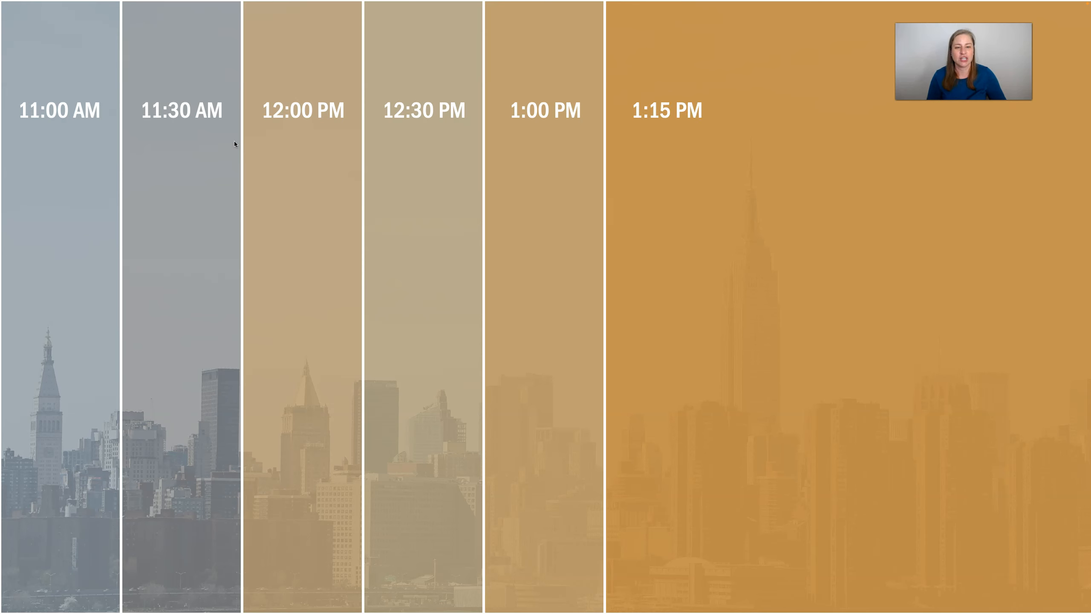
key(Right)
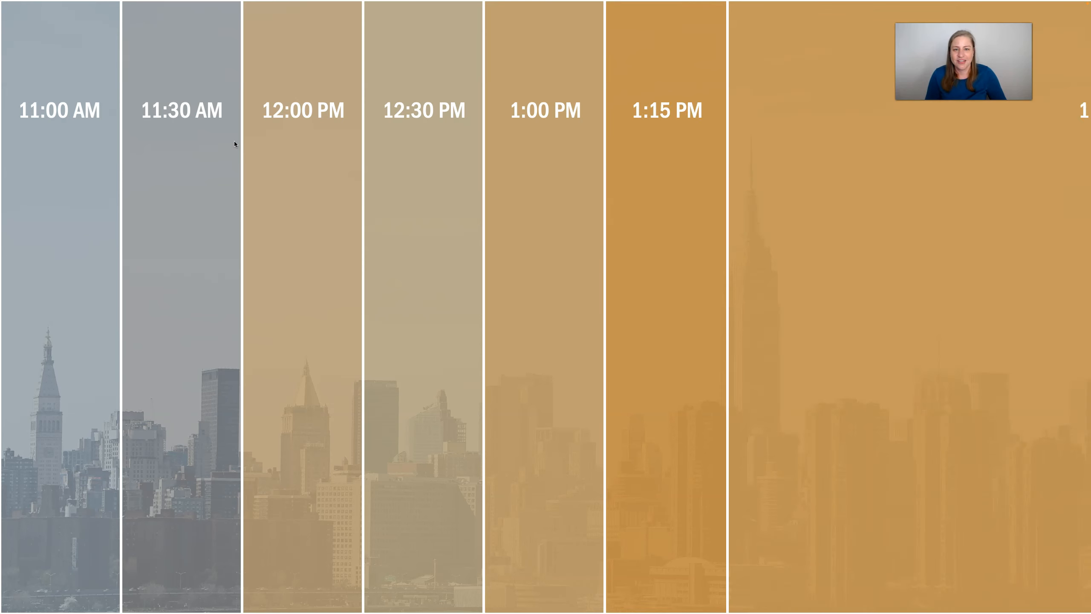
key(Right)
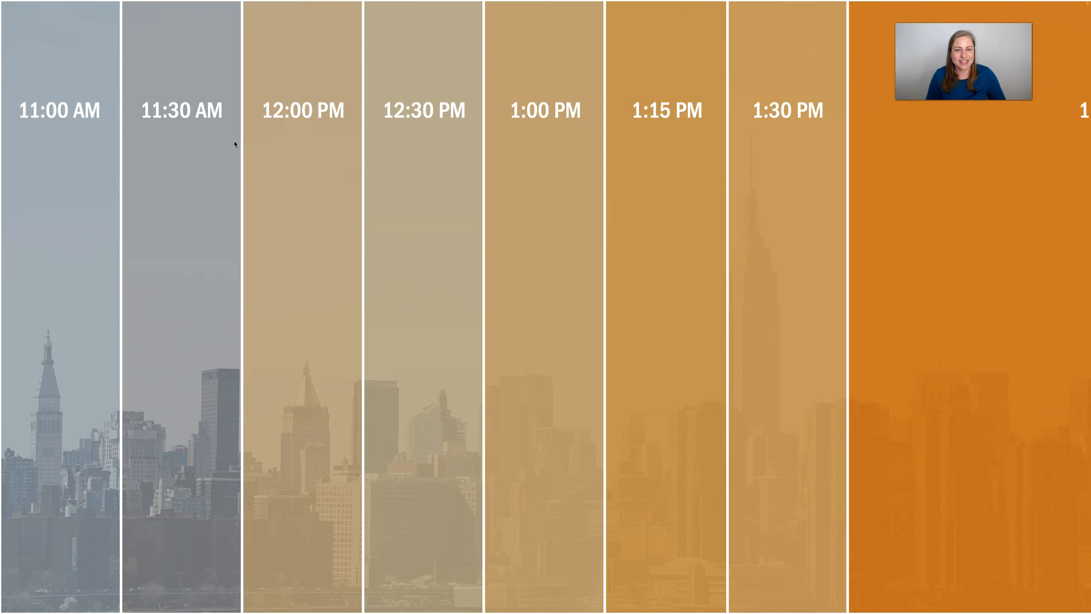
key(Right)
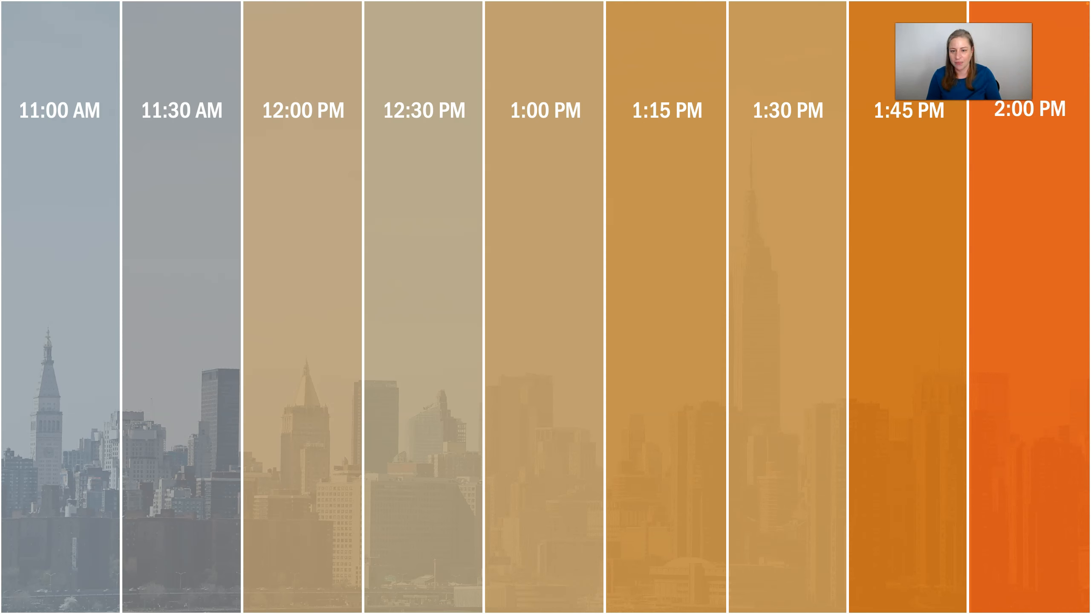
key(Escape)
Review slide 8 with its headline about diminished air quality and slide 13 with the extended 12:00 PM panel
scroll(29, 503, up, 5)
scroll(29, 502, up, 4)
drag(156, 384, 153, 234)
click(126, 438)
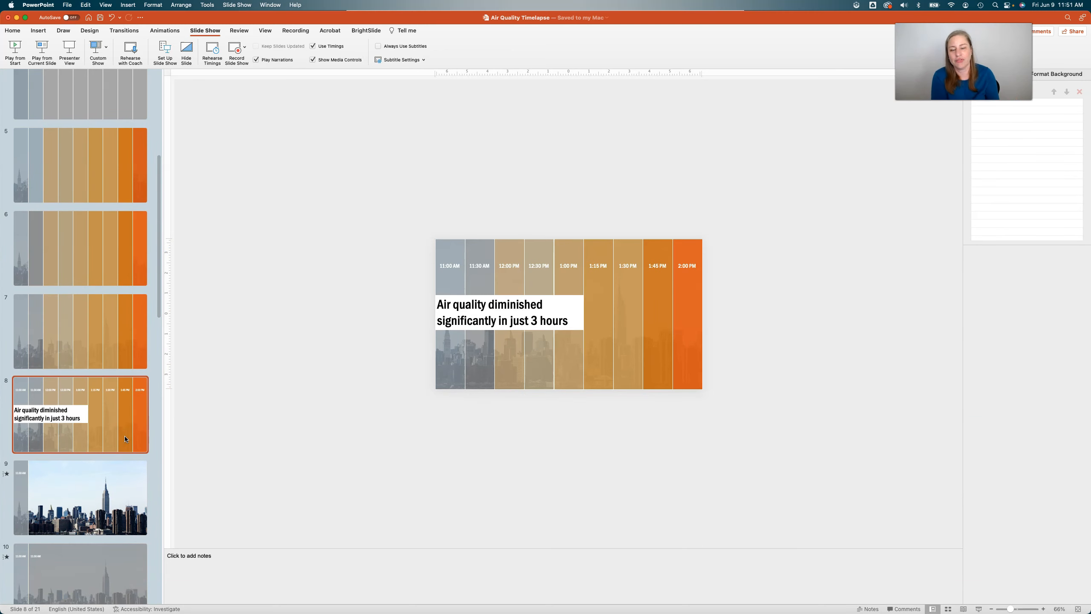
scroll(125, 436, down, 5)
drag(155, 351, 160, 431)
click(97, 345)
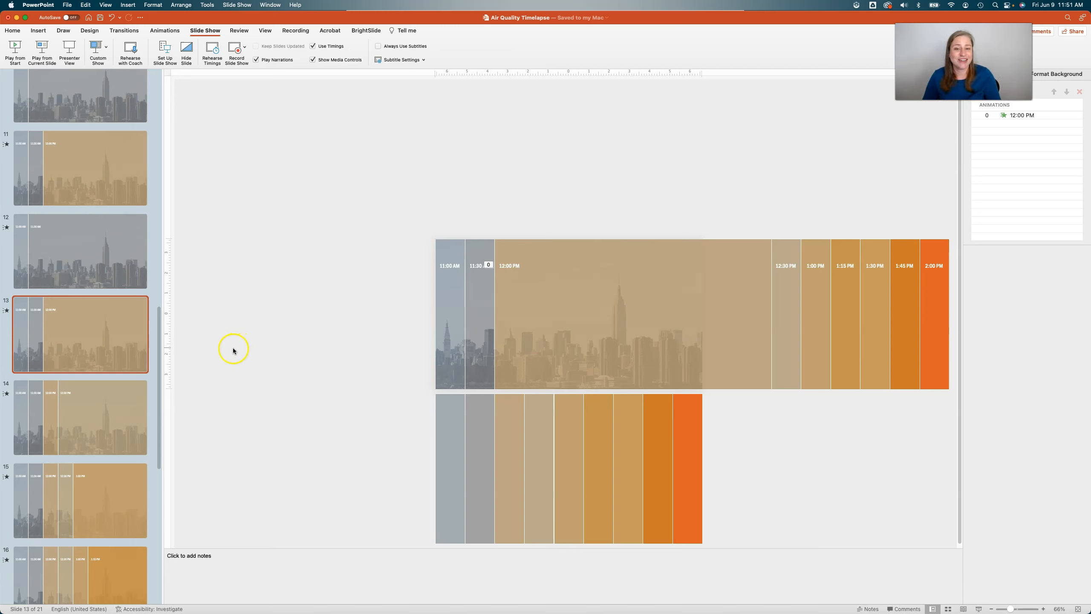
Return to slide 3, the "What We Need" and "After" overview, and bring up the presentation's view options
drag(160, 365, 164, 143)
click(131, 215)
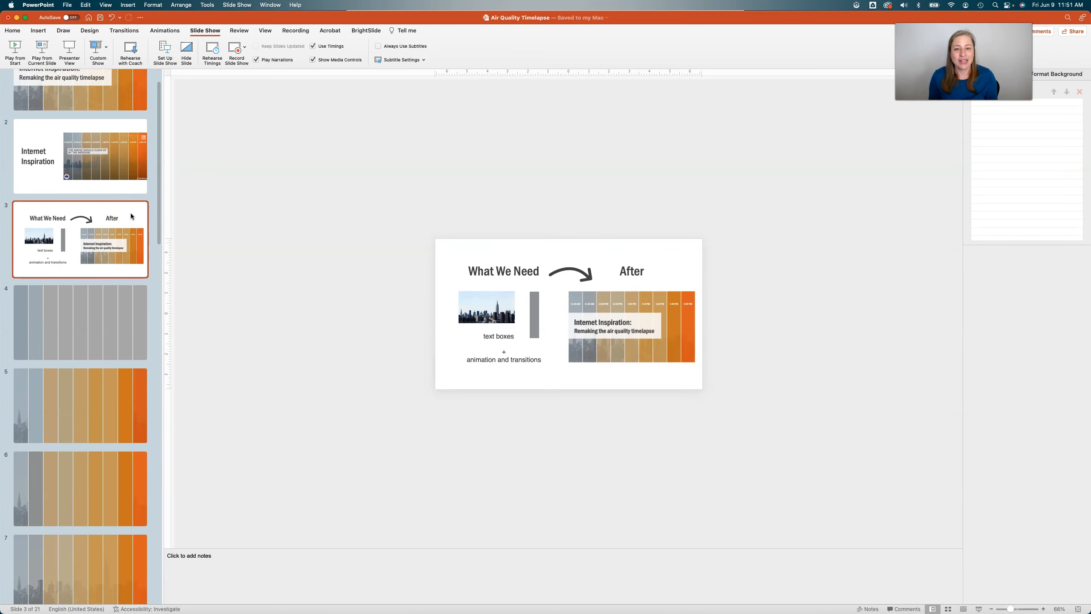
click(265, 30)
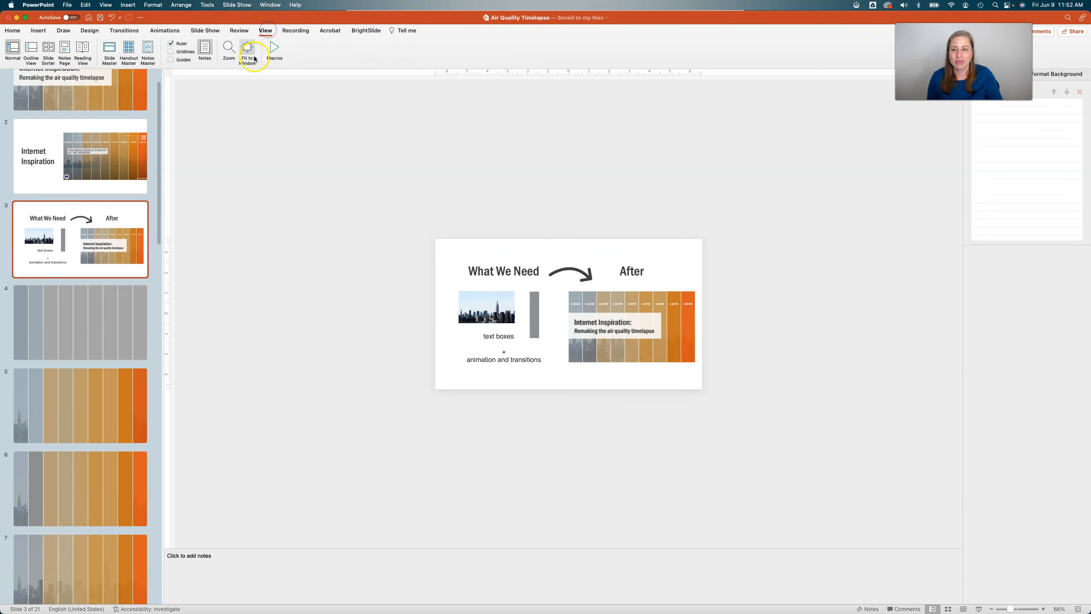